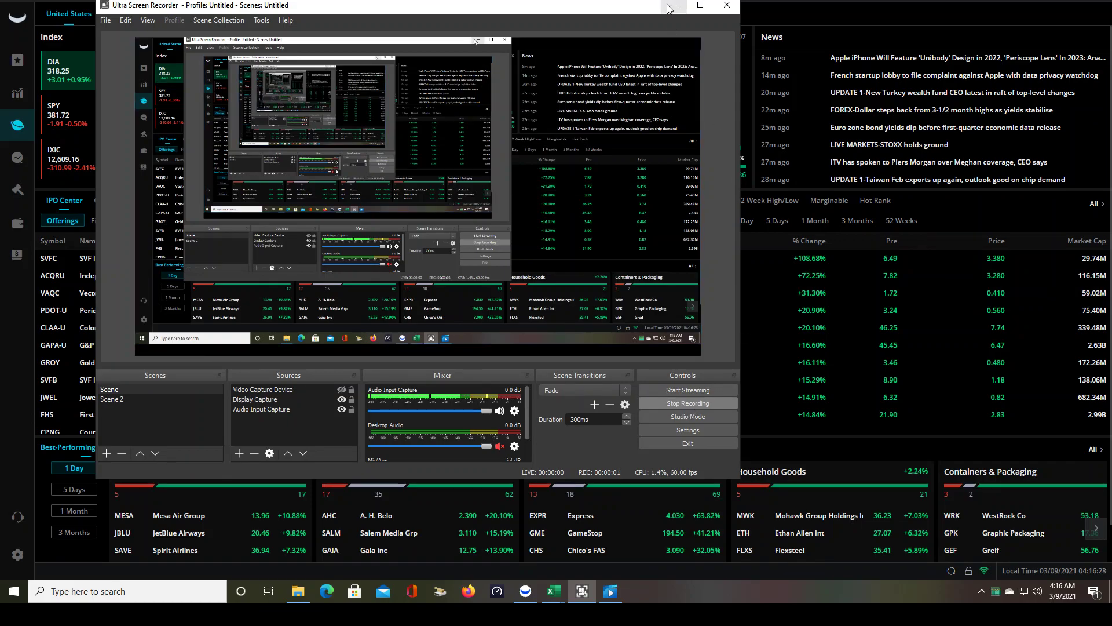
Minimise the screen recorder to reveal Webull's market overview, with INVO leading the pre-market gainers.
left_click(672, 6)
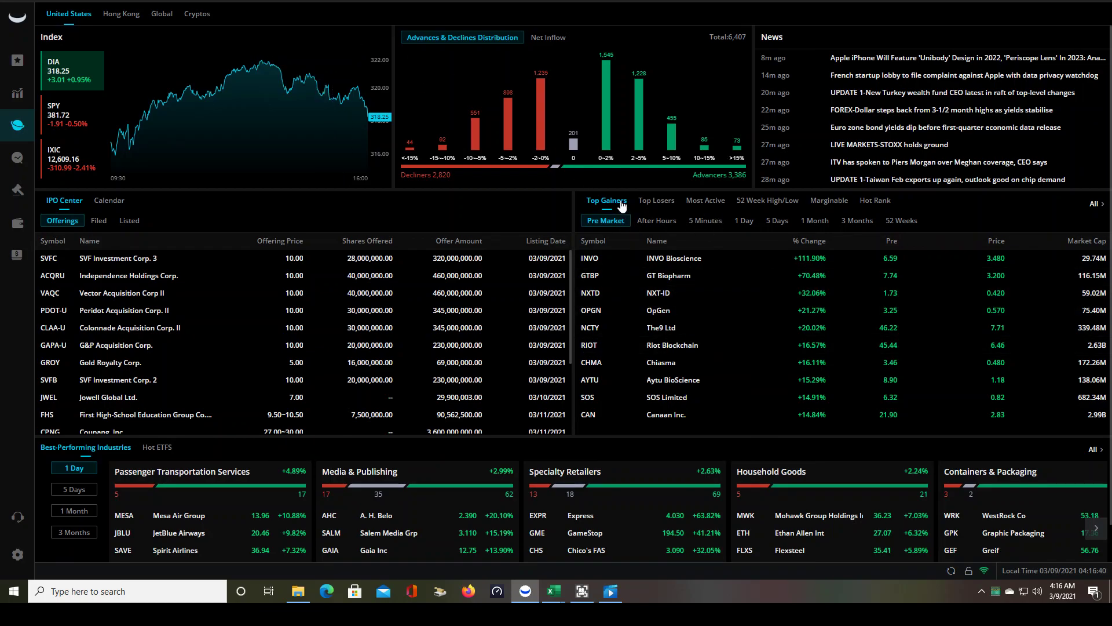
List all pre-market top gainers sorted by volume, highest first, with INVO on top.
left_click(1096, 204)
left_click(278, 35)
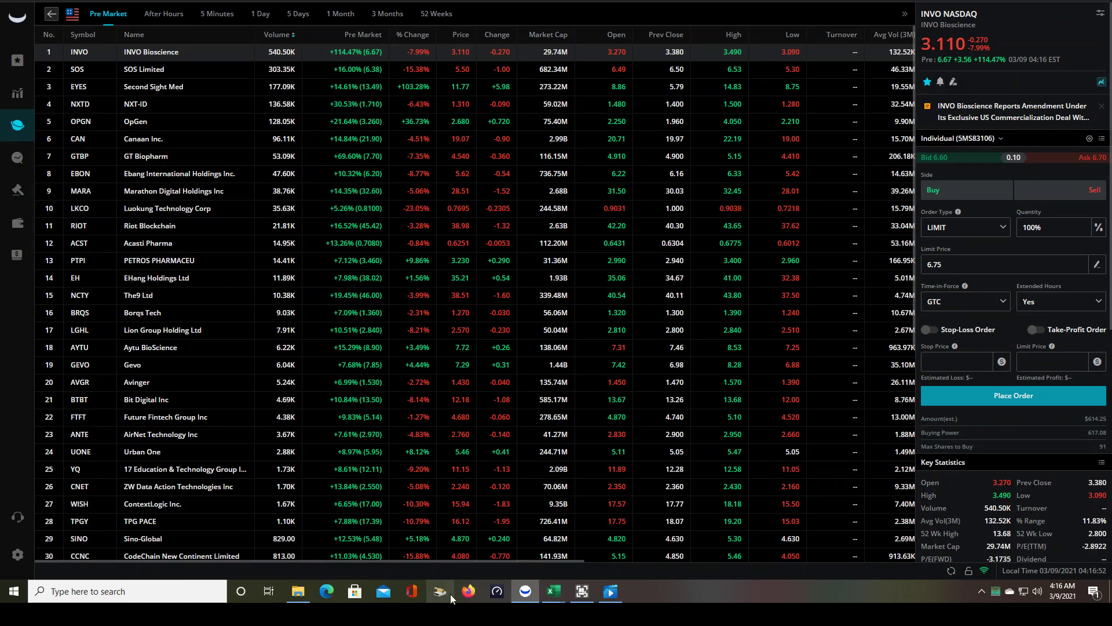
Bring up the earlier Webull recording in Movies & TV and skip ahead to INVO's chart.
left_click(617, 593)
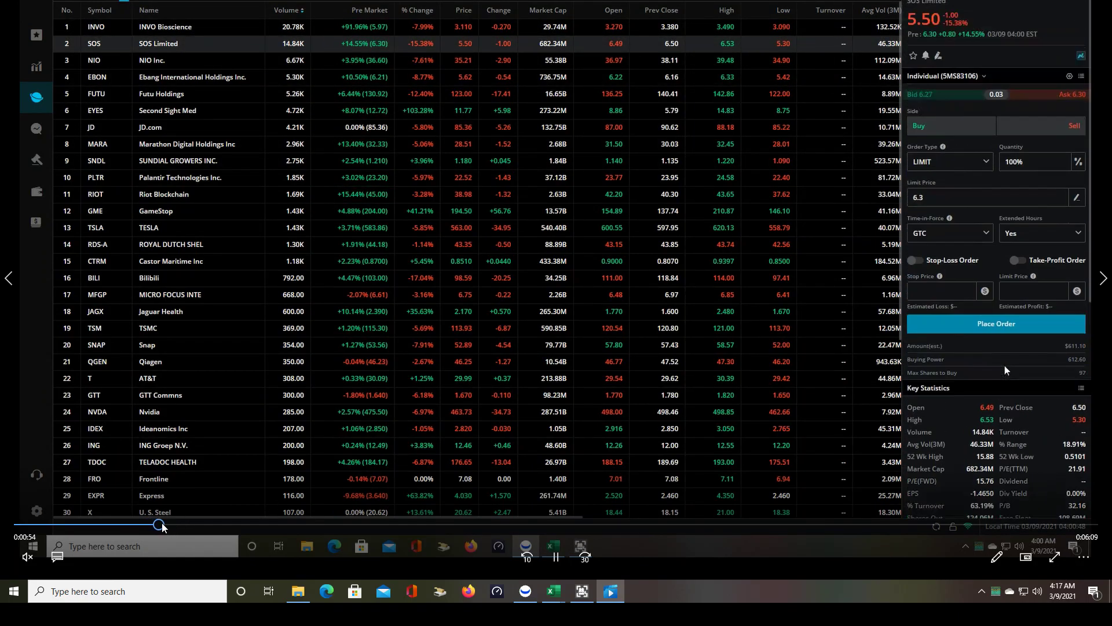
left_click(184, 525)
Rewind the recording to about 1:08 and watch INVO's one-minute jump above 6.30.
left_click(193, 525)
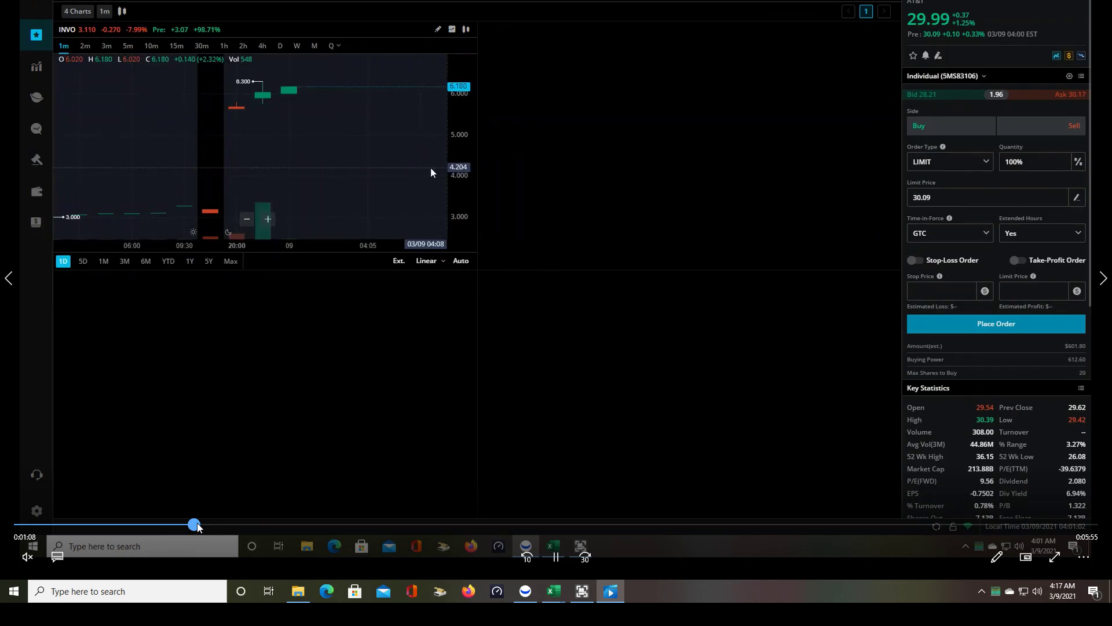
left_click_drag(199, 525, 194, 525)
left_click(555, 557)
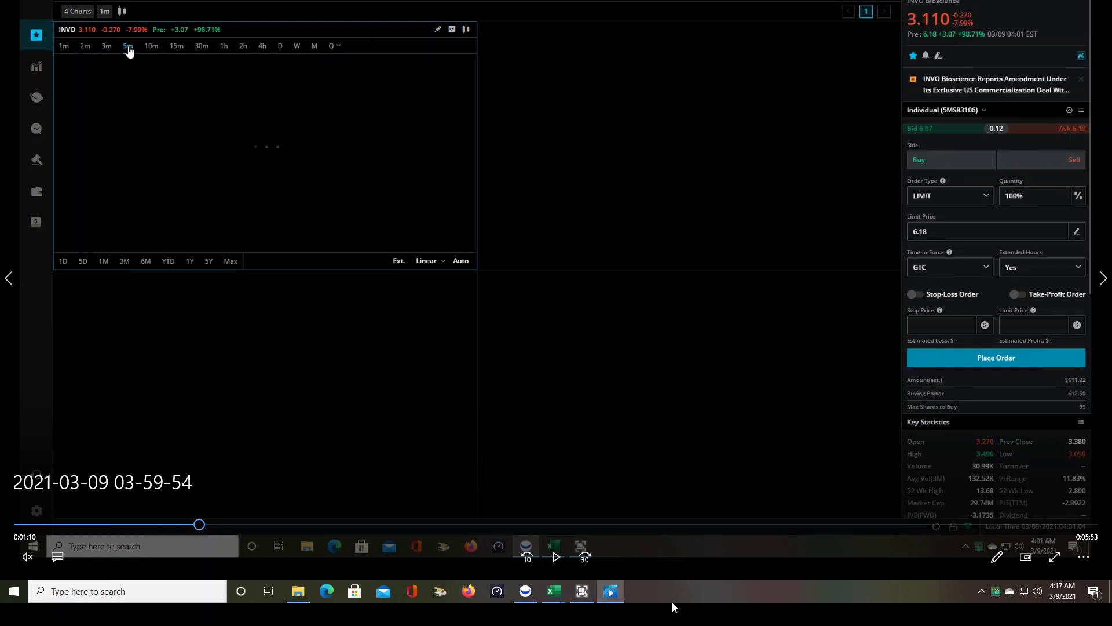
left_click(555, 557)
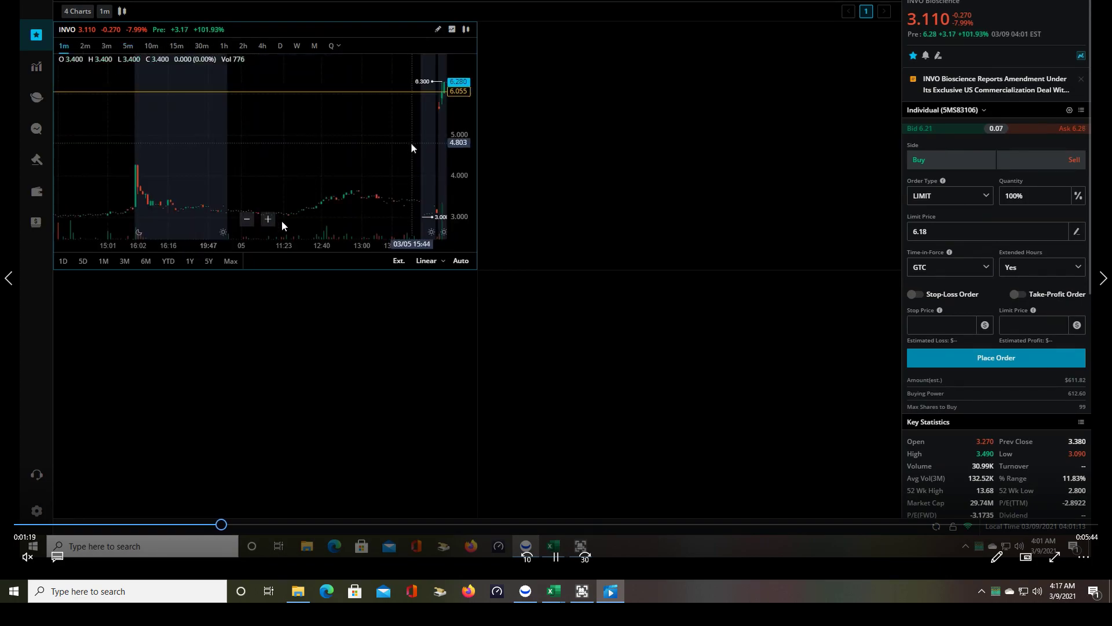
key("space")
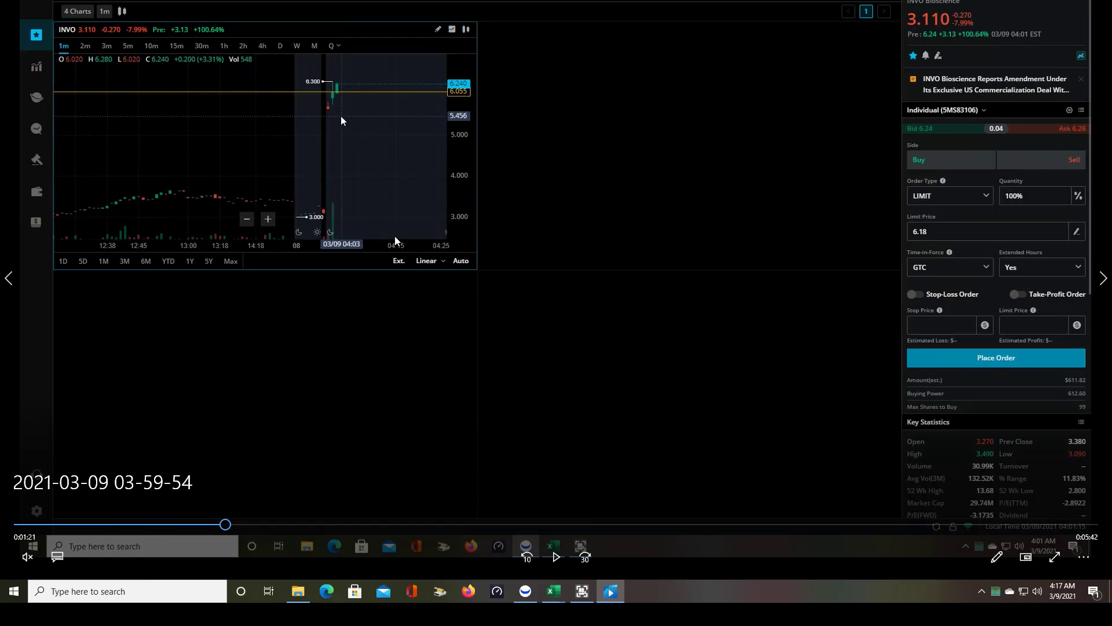
left_click(556, 557)
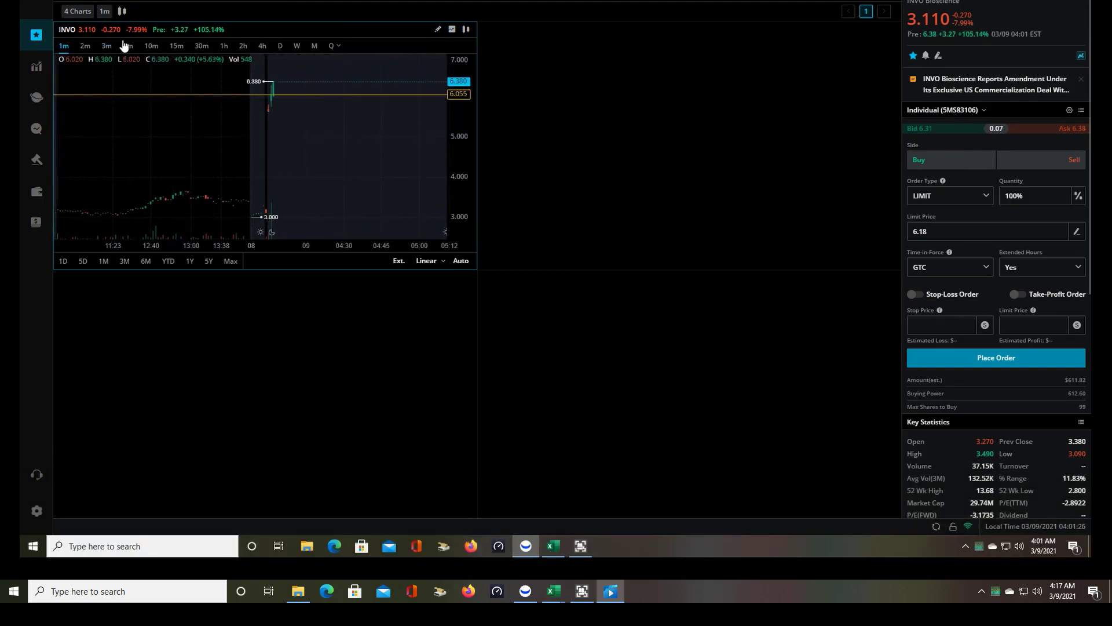
Advance the recording to about 2:36, where the EYES chart appears beside INVO.
mouse_move(343, 152)
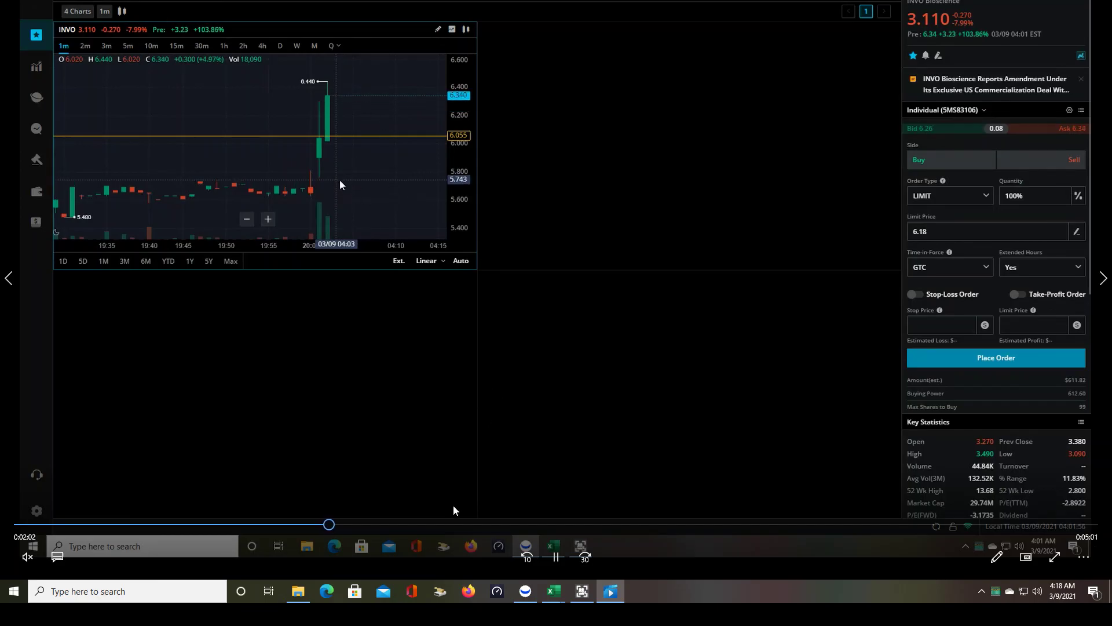
left_click(342, 524)
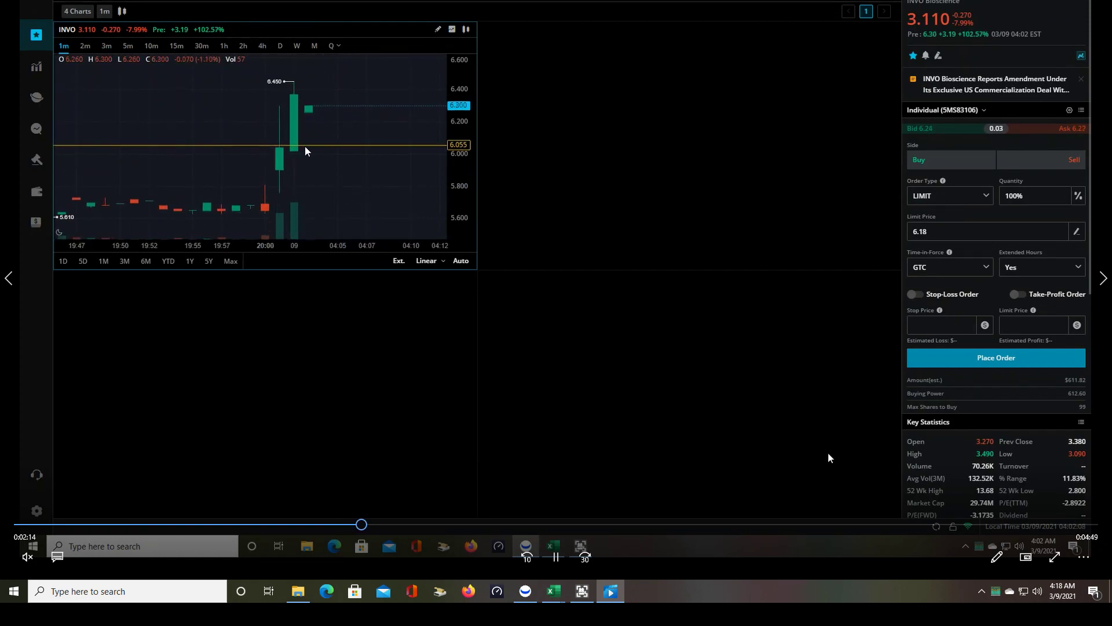
left_click(379, 525)
left_click_drag(381, 528, 452, 530)
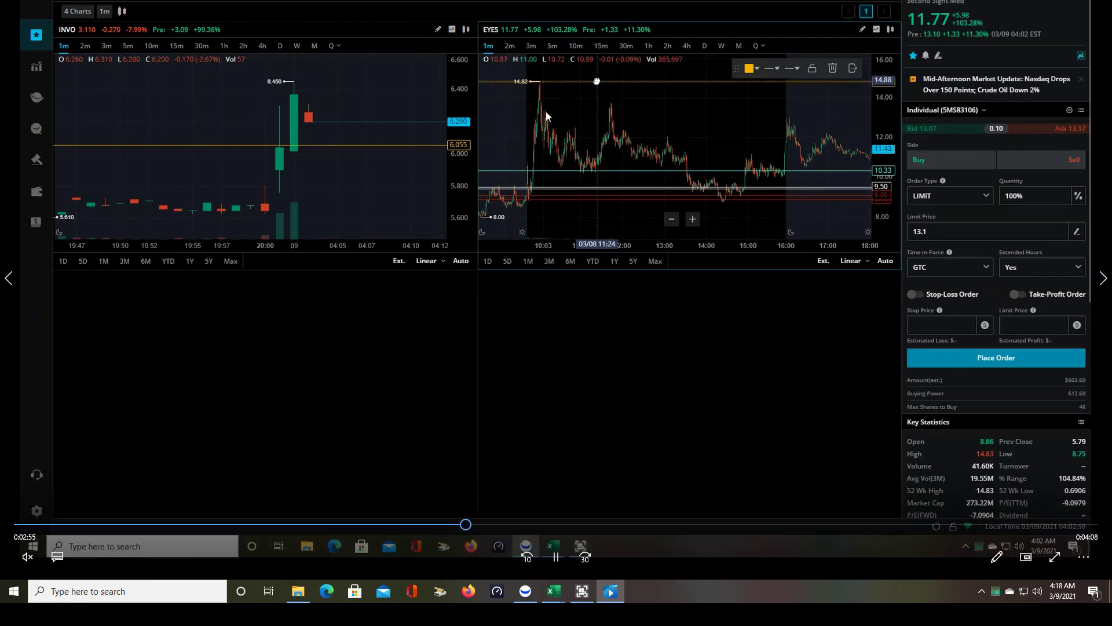
Replay the EYES chart briefly, then advance to about 3:44 with INVO's 6.2 limit ticket.
left_click(556, 557)
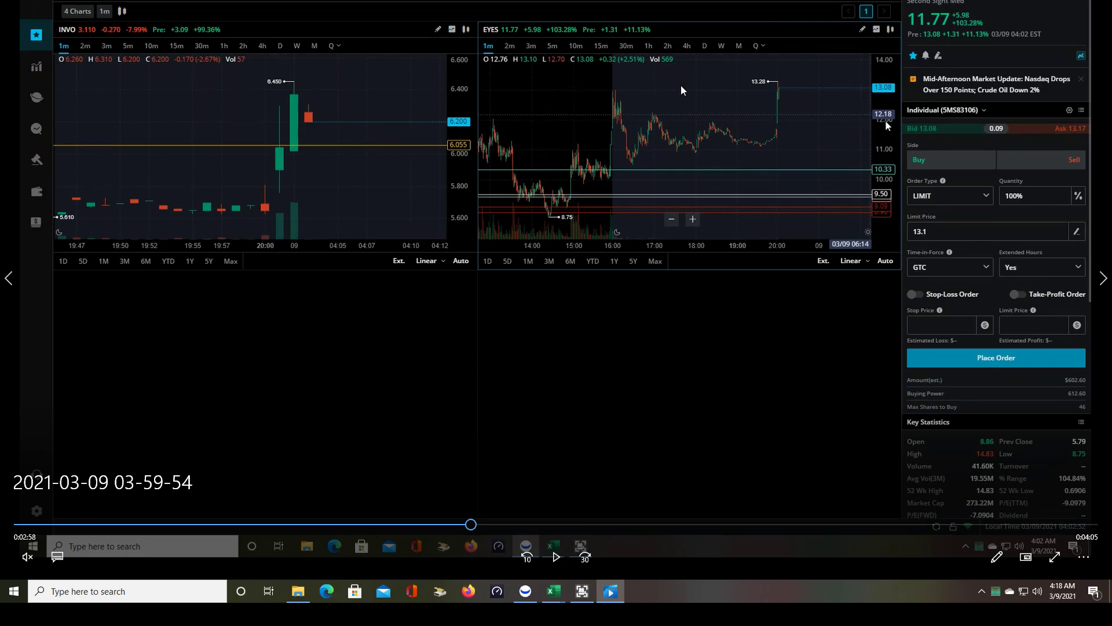
left_click_drag(470, 524, 458, 525)
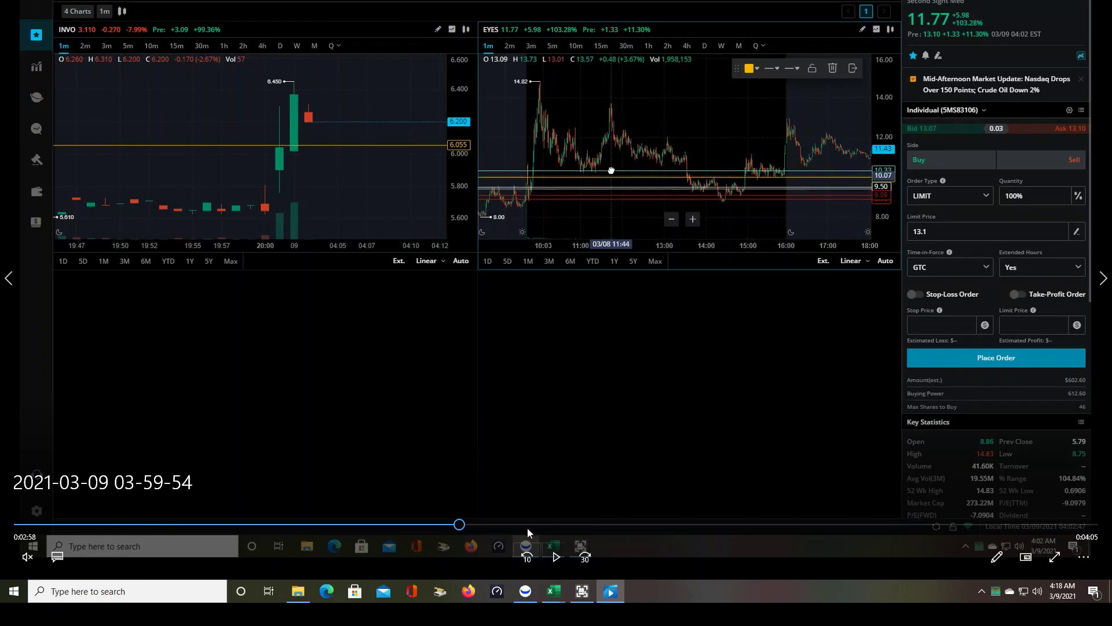
left_click(556, 557)
left_click(478, 525)
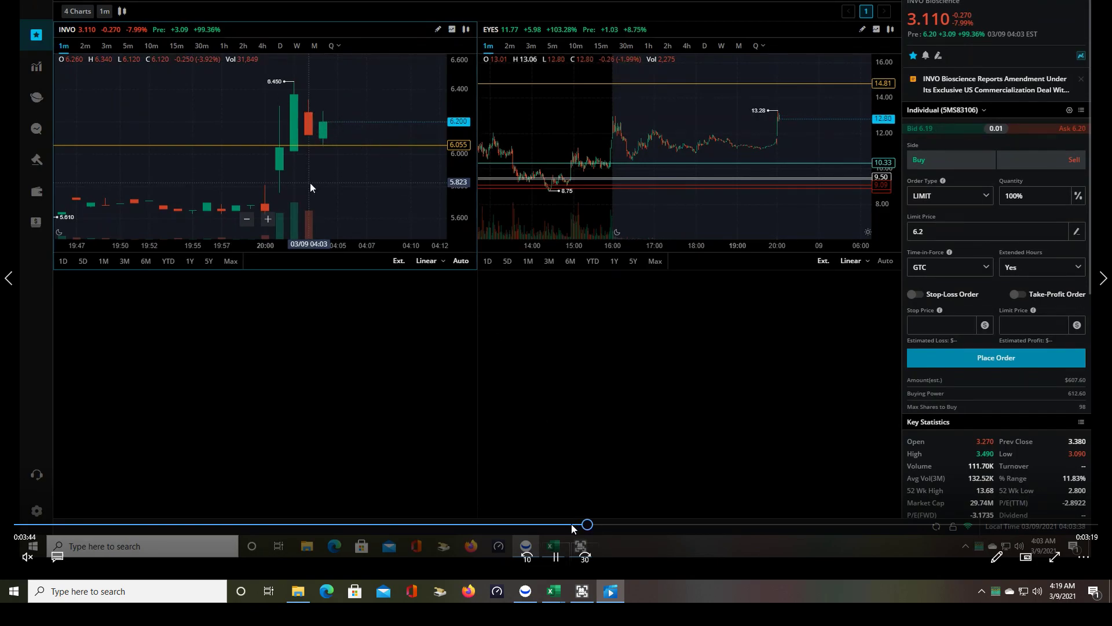
Pause on INVO's pullback candles after the 6.450 high, then let playback continue to the $6.80 fill.
left_click_drag(594, 528, 608, 530)
left_click(515, 336)
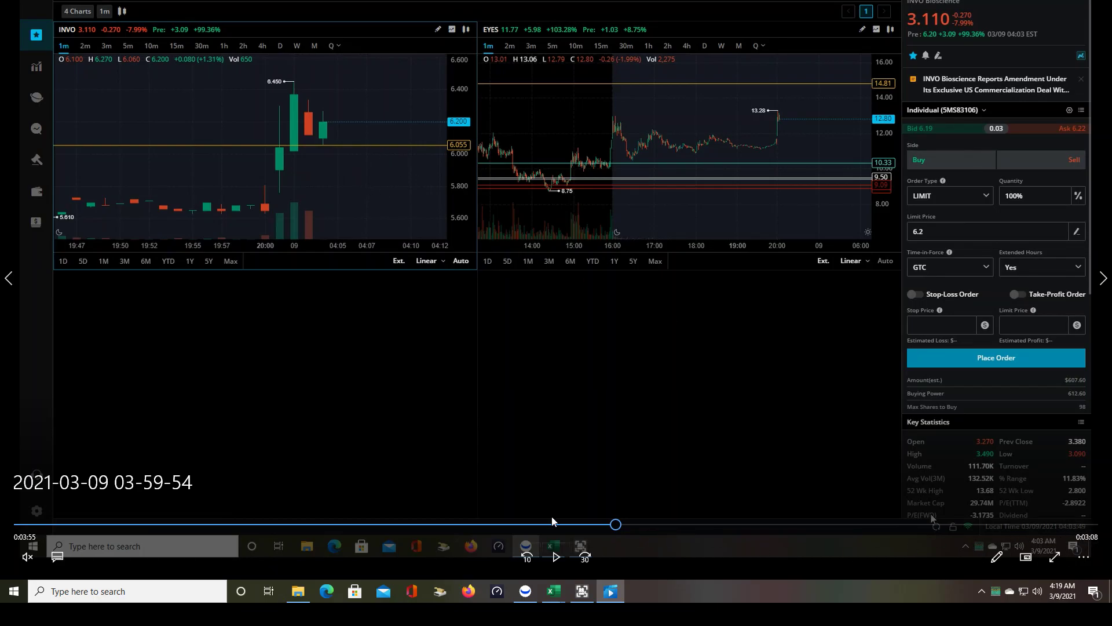
left_click(556, 557)
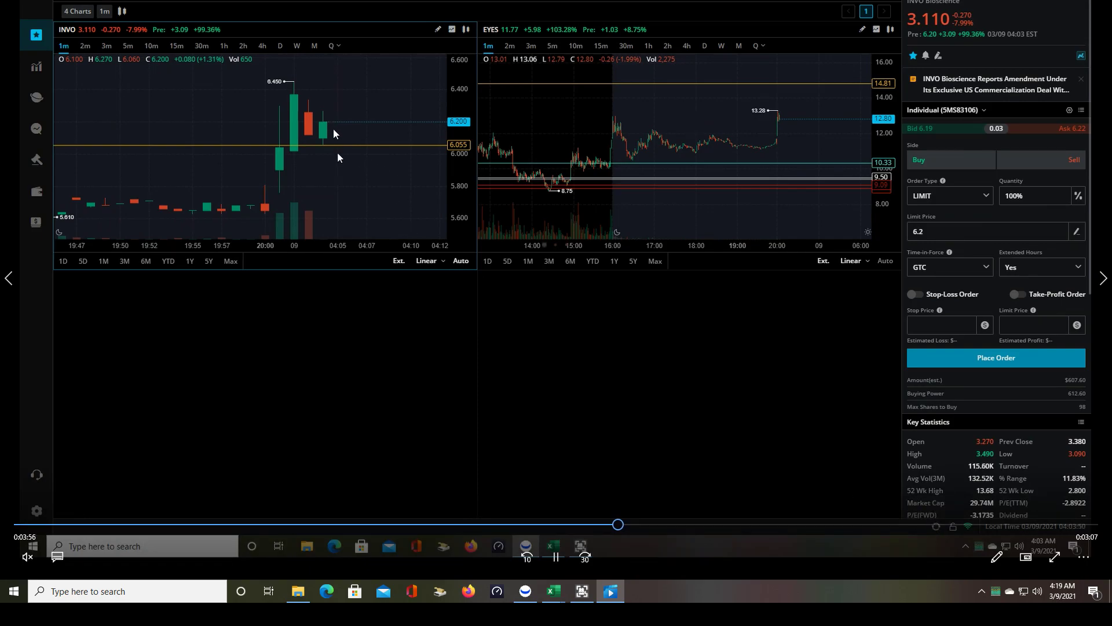
left_click(557, 557)
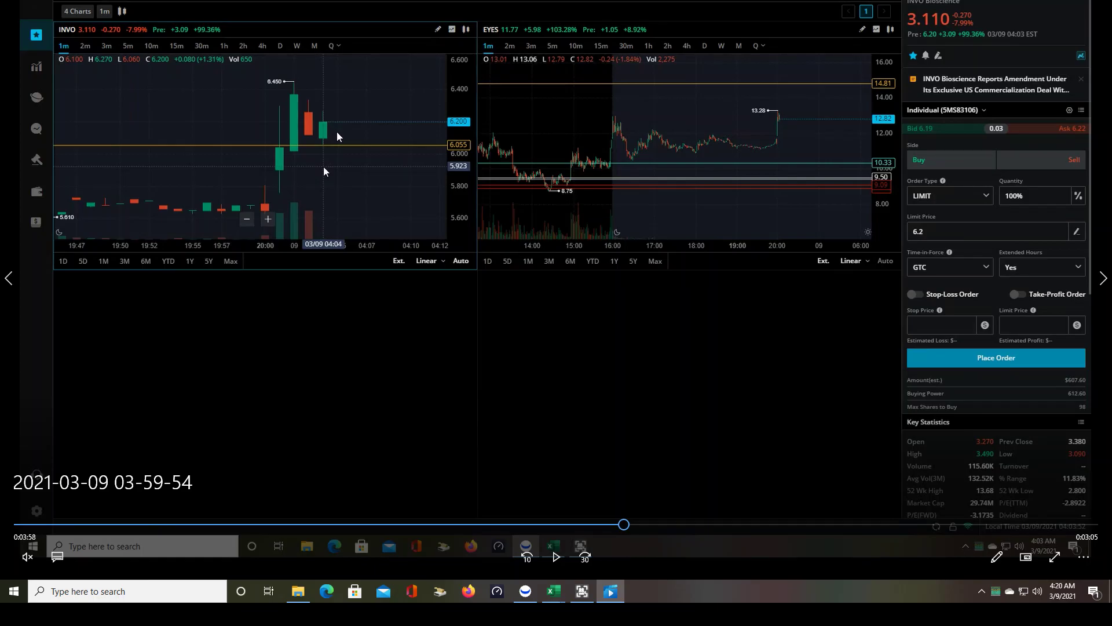
left_click(555, 556)
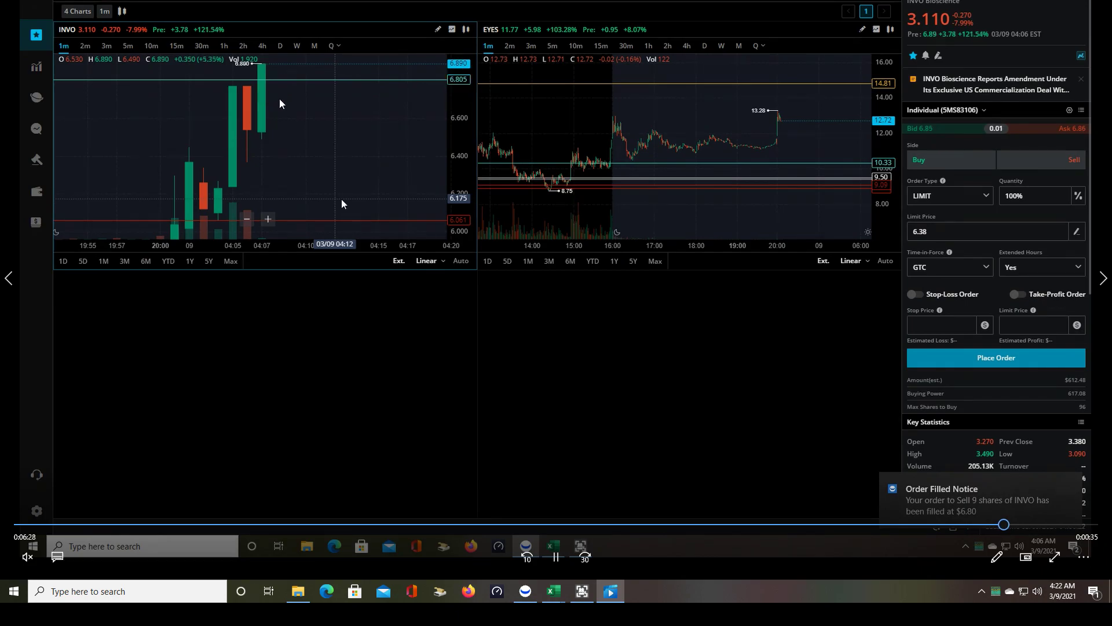
Pause the recap video at about 6:30, with the 9-share INVO sell filled at $6.80.
key("space")
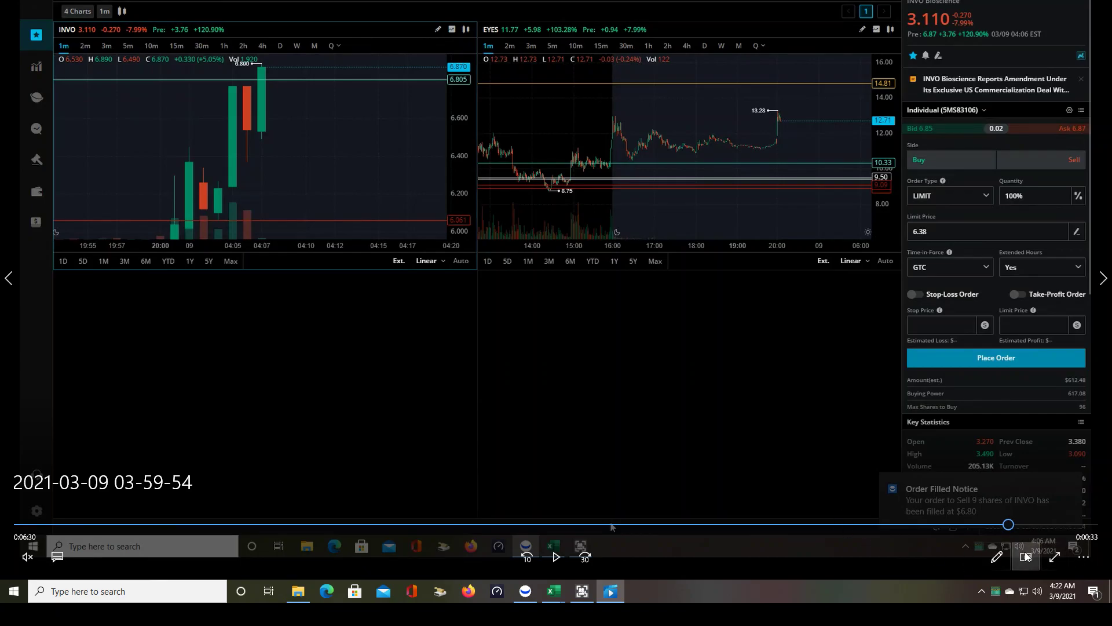
Bring Webull forward to its account page, briefly checking and then hiding the 2R Calculator workbook.
left_click(531, 592)
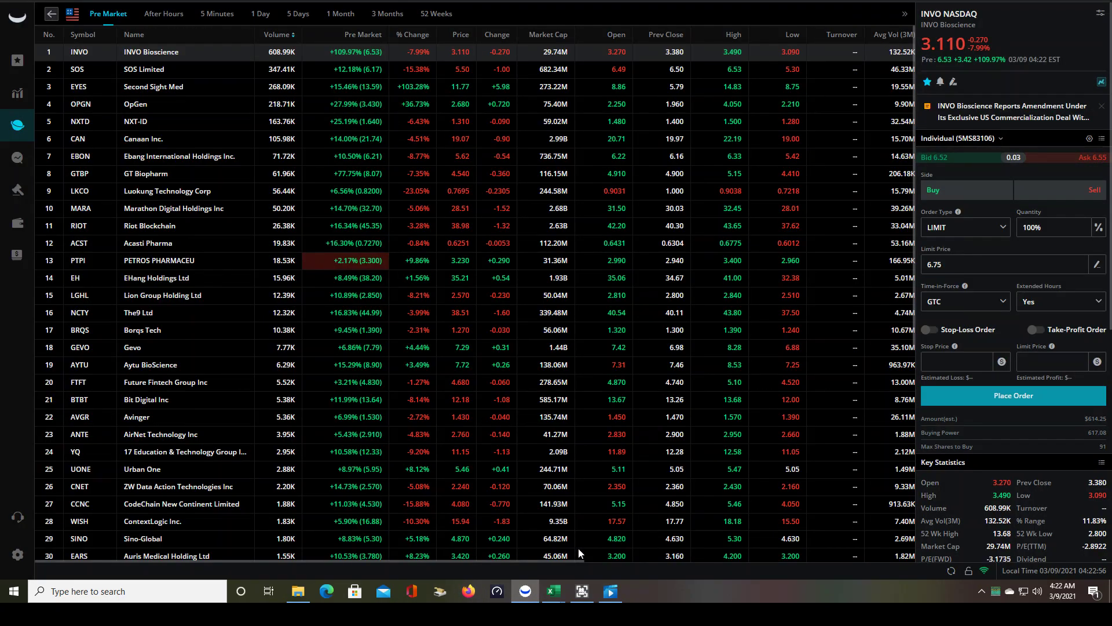
left_click(14, 228)
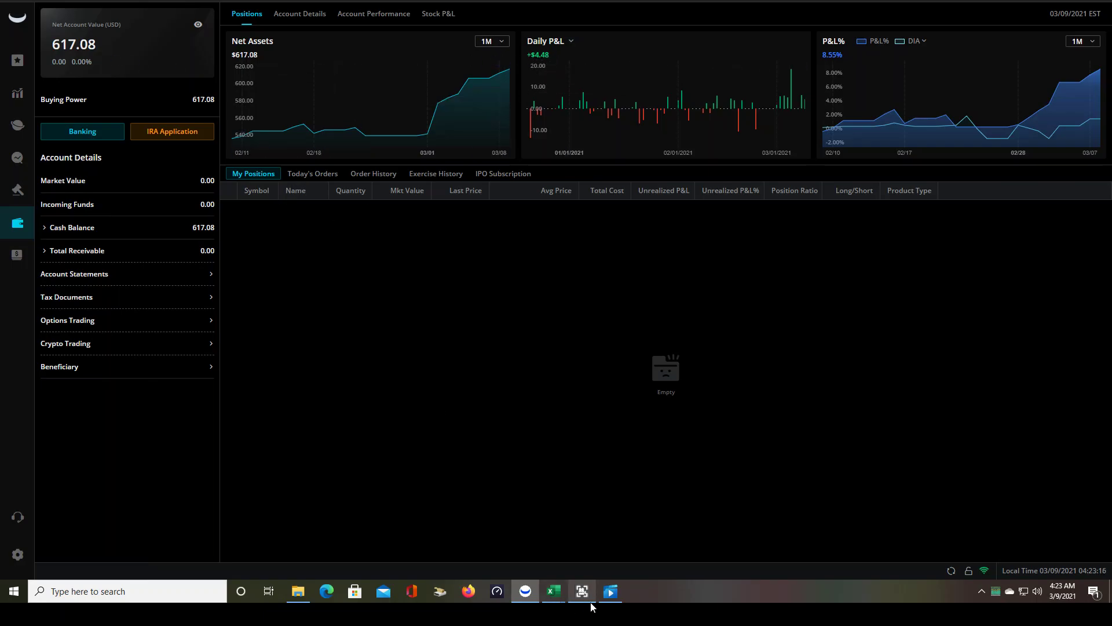
mouse_move(554, 591)
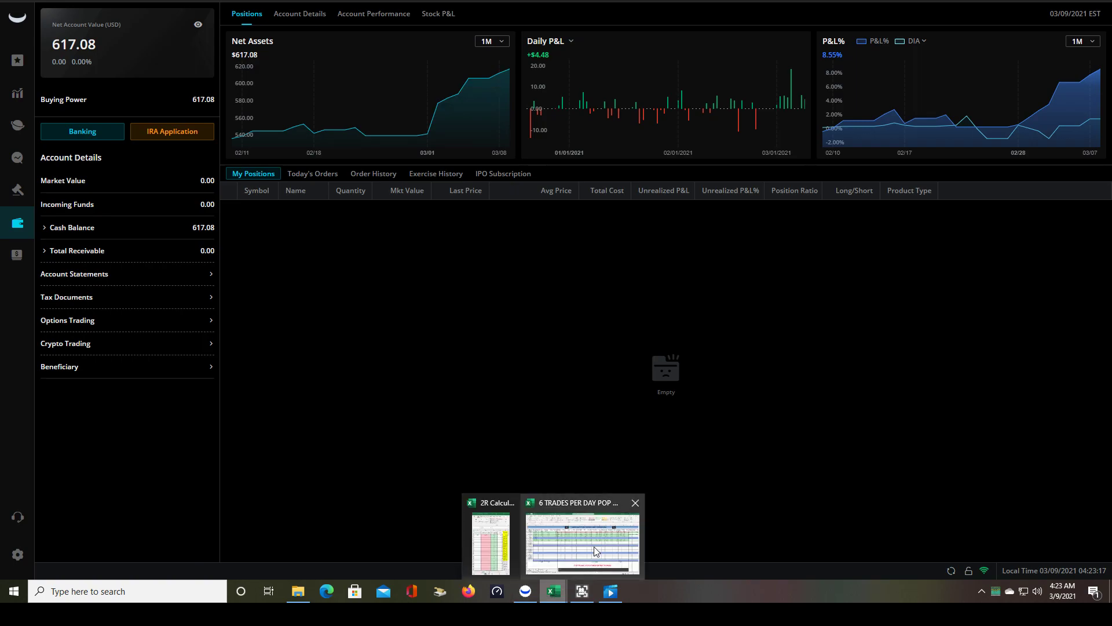
left_click(491, 505)
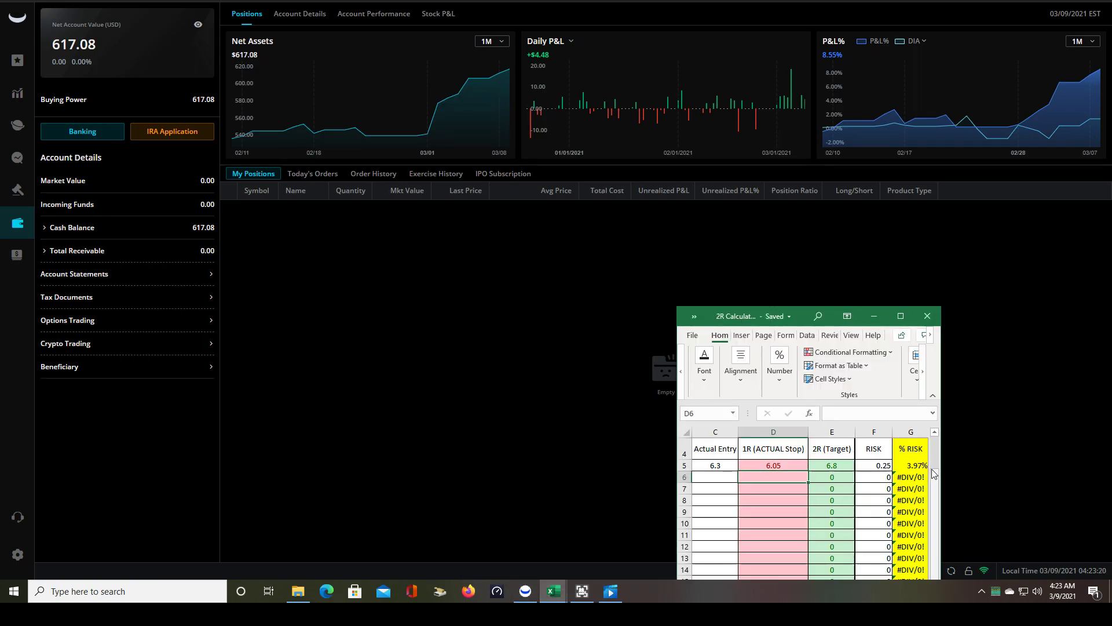
left_click(872, 316)
Review today's filled INVO buy and sell, then view Account Performance showing 4.48 P&L.
left_click(311, 176)
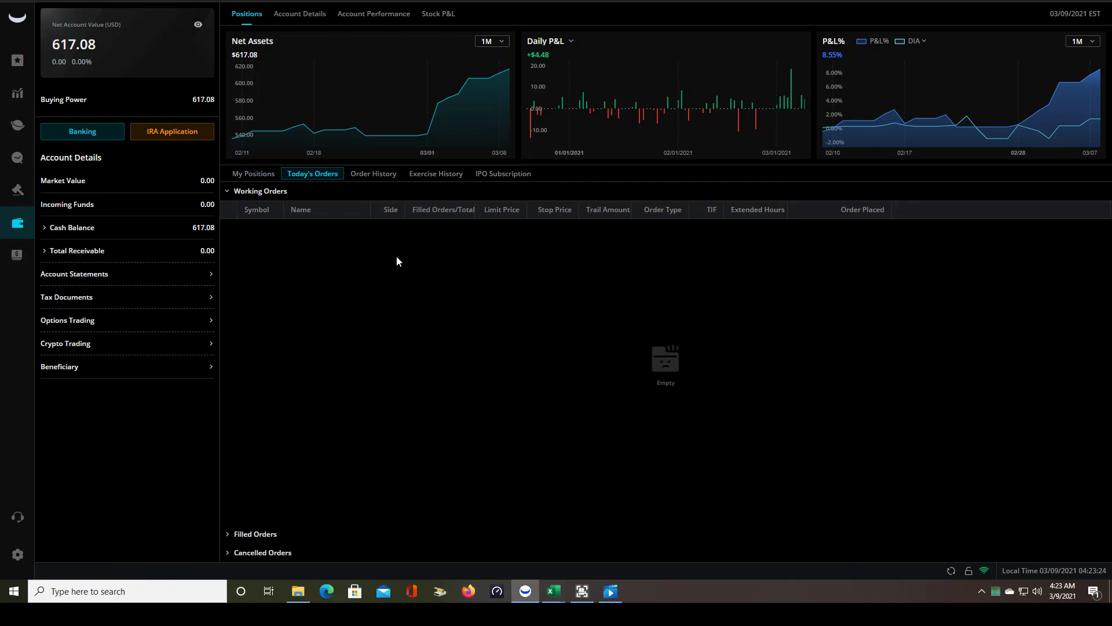
left_click(249, 534)
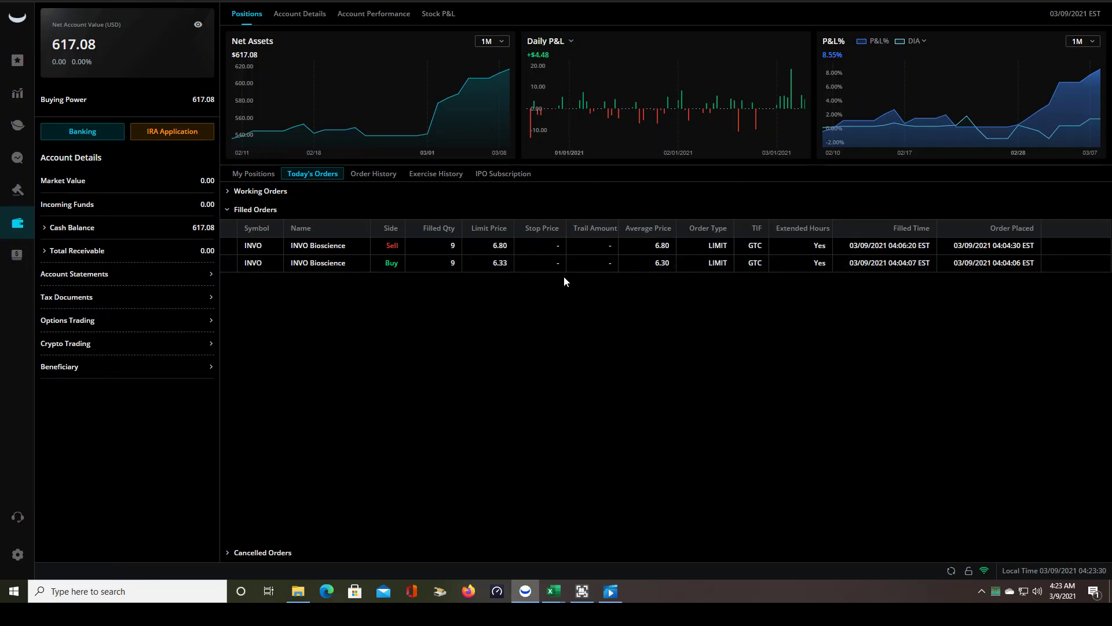
left_click(397, 16)
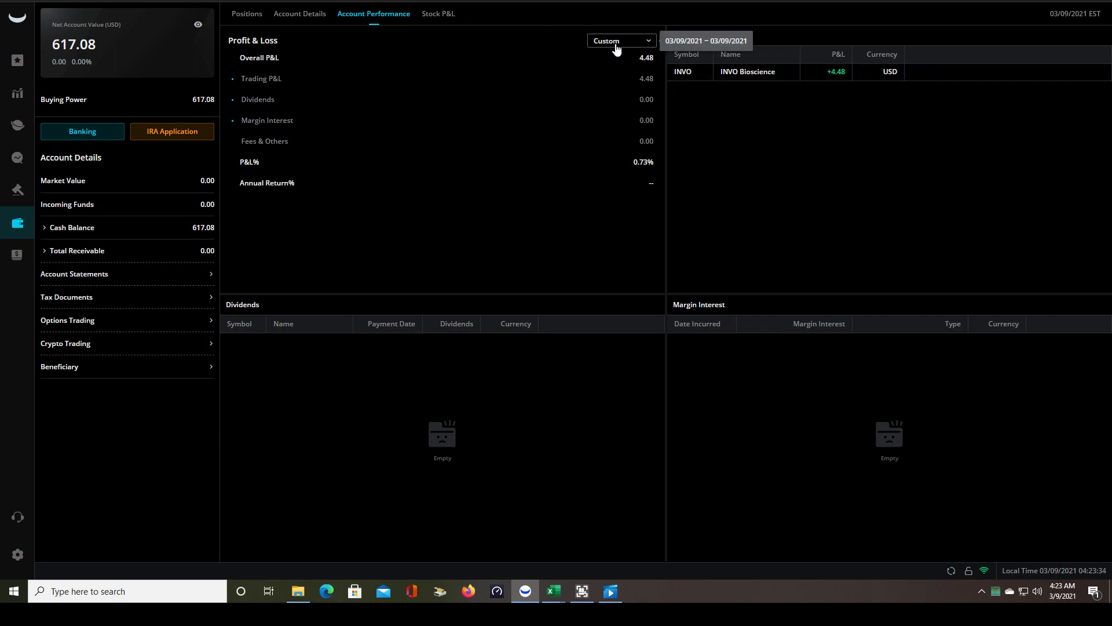
Set a custom P&L range of March 1–9, giving 47.24 overall, led by XTLB's +18.13.
left_click(616, 43)
left_click(615, 182)
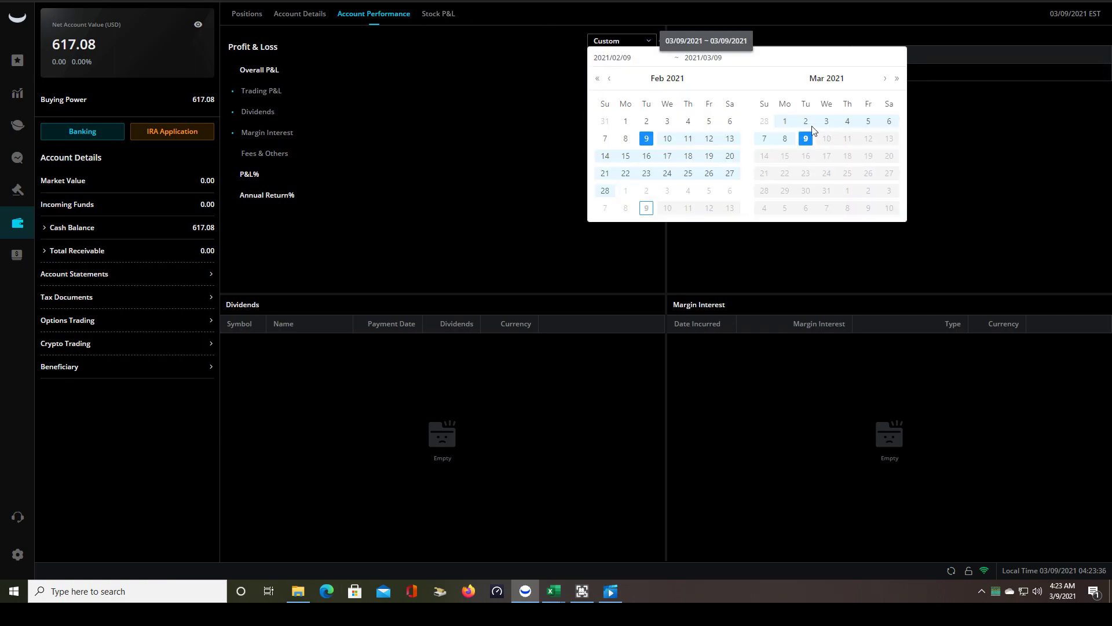
left_click(786, 139)
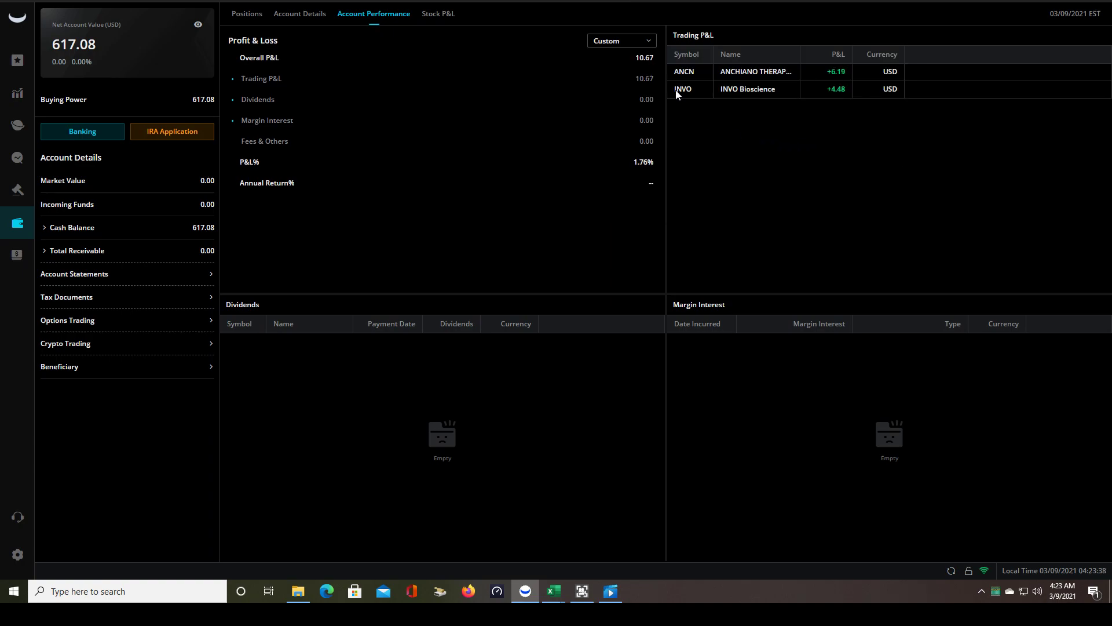
left_click(627, 43)
left_click(632, 184)
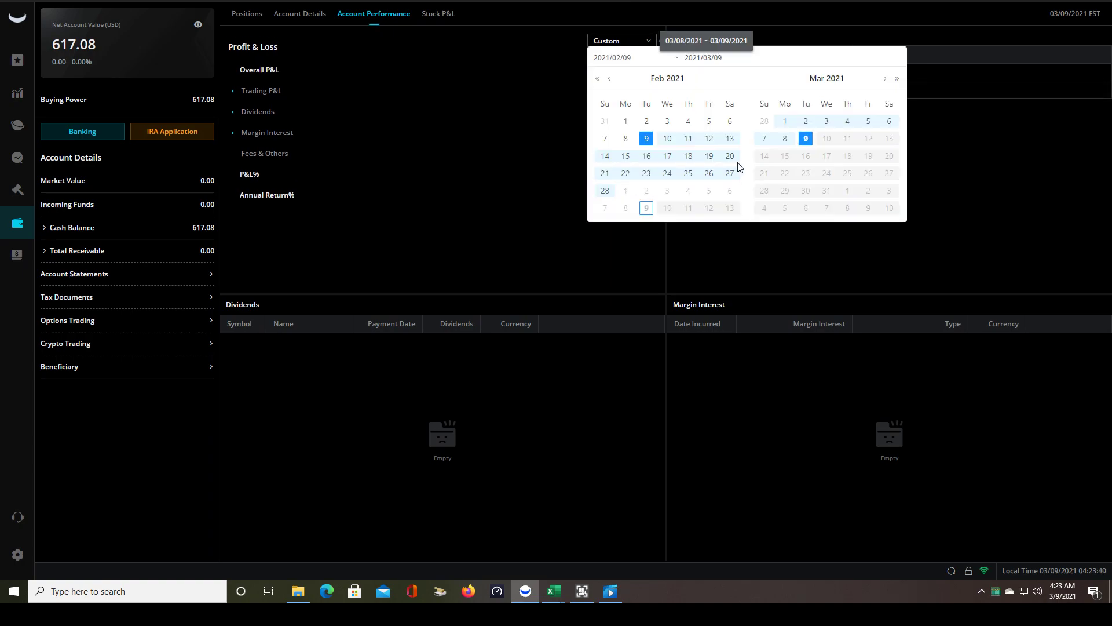
left_click(786, 123)
left_click(806, 138)
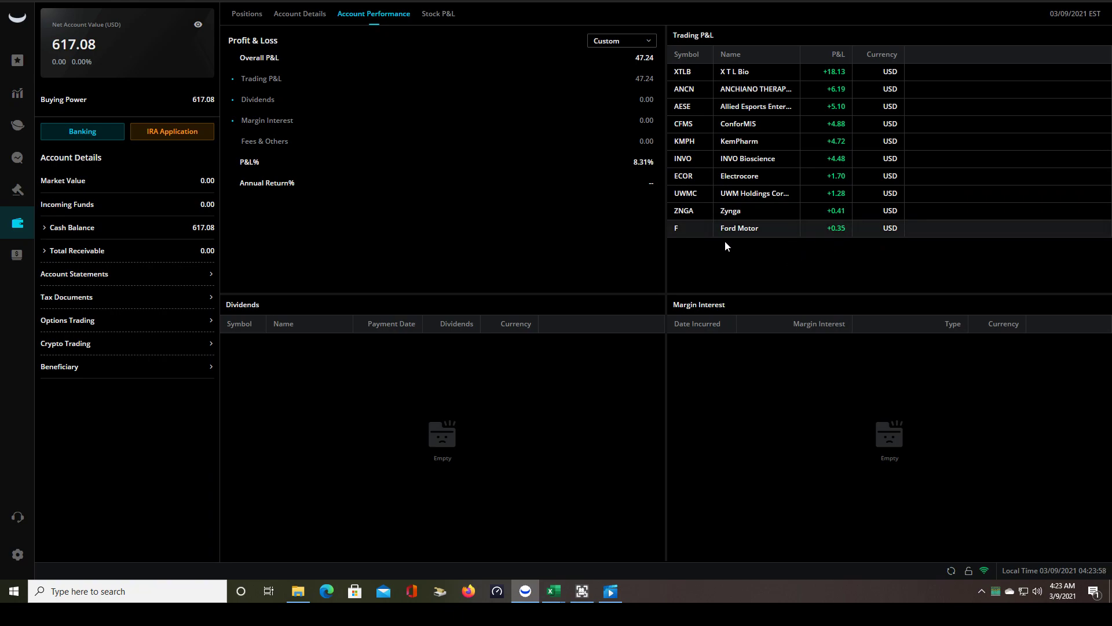
Bring the March 2021 AON 2R trade tracker workbook forward from the Excel taskbar preview.
mouse_move(553, 595)
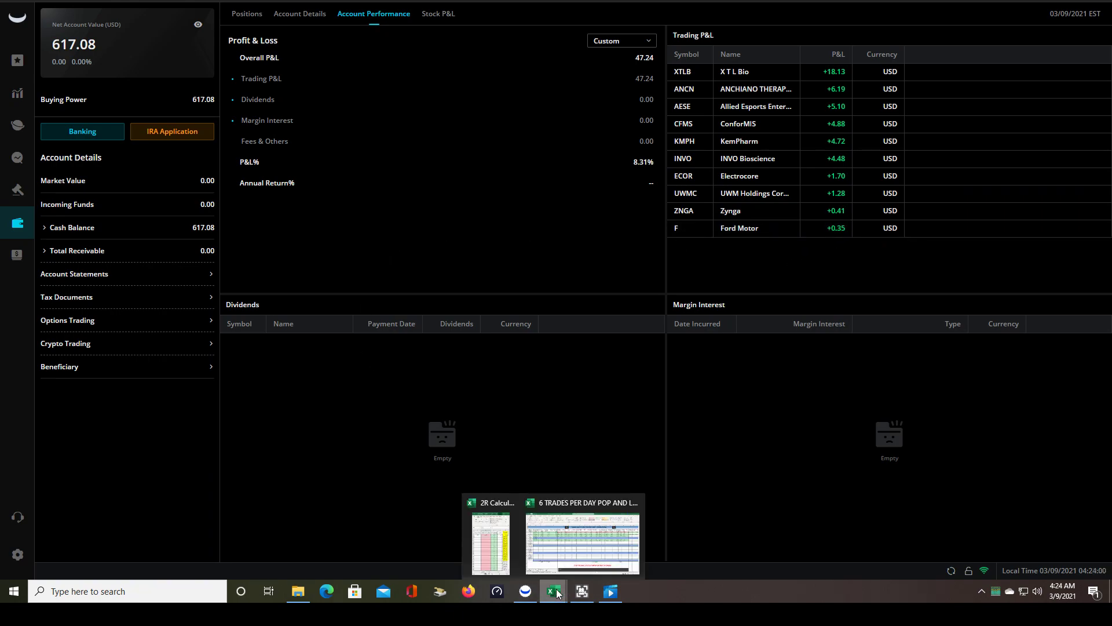
left_click(575, 509)
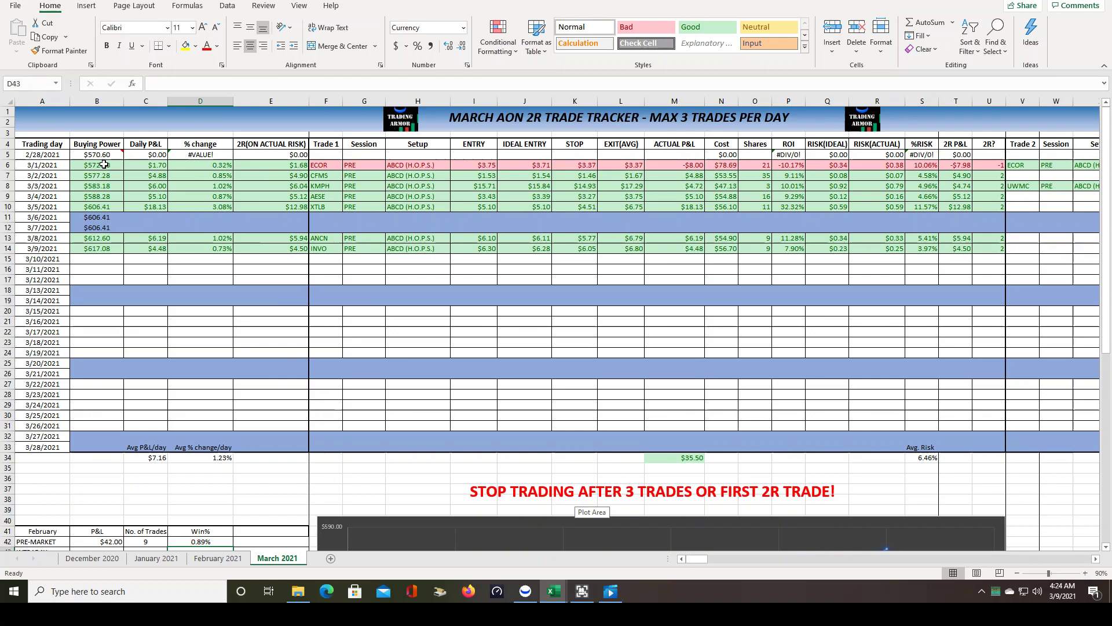
mouse_move(116, 158)
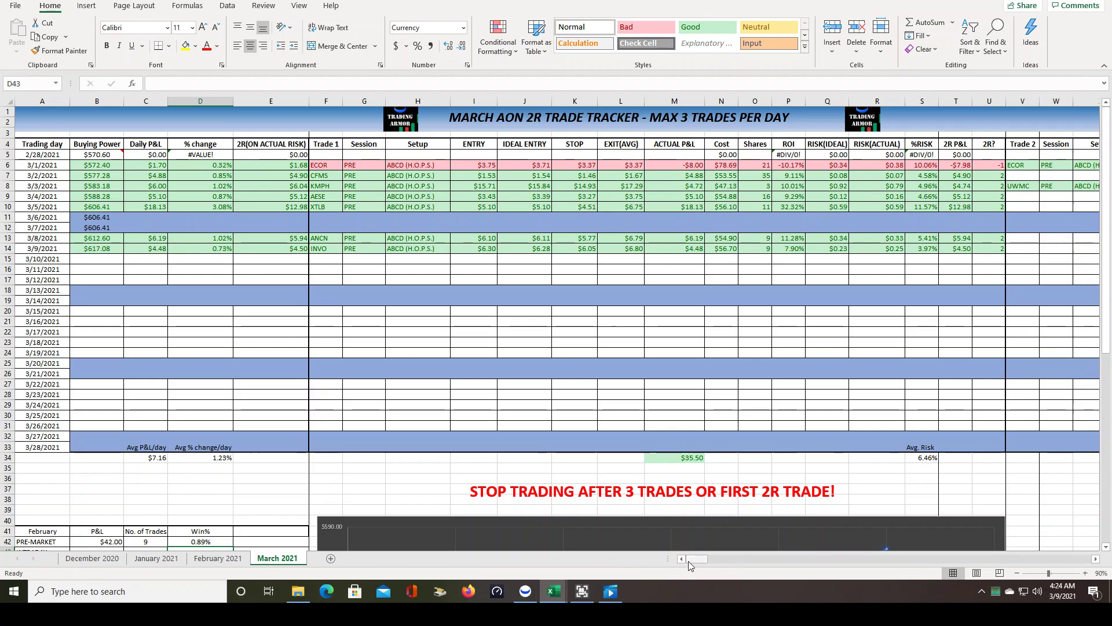
Scroll the March 2021 sheet to the 3/9 INVO trade and Weekly P&L columns, monthly P&L $46.48.
left_click_drag(696, 560, 697, 558)
left_click_drag(697, 559, 702, 560)
scroll(291, 373, "down", 2)
scroll(290, 372, "up", 2)
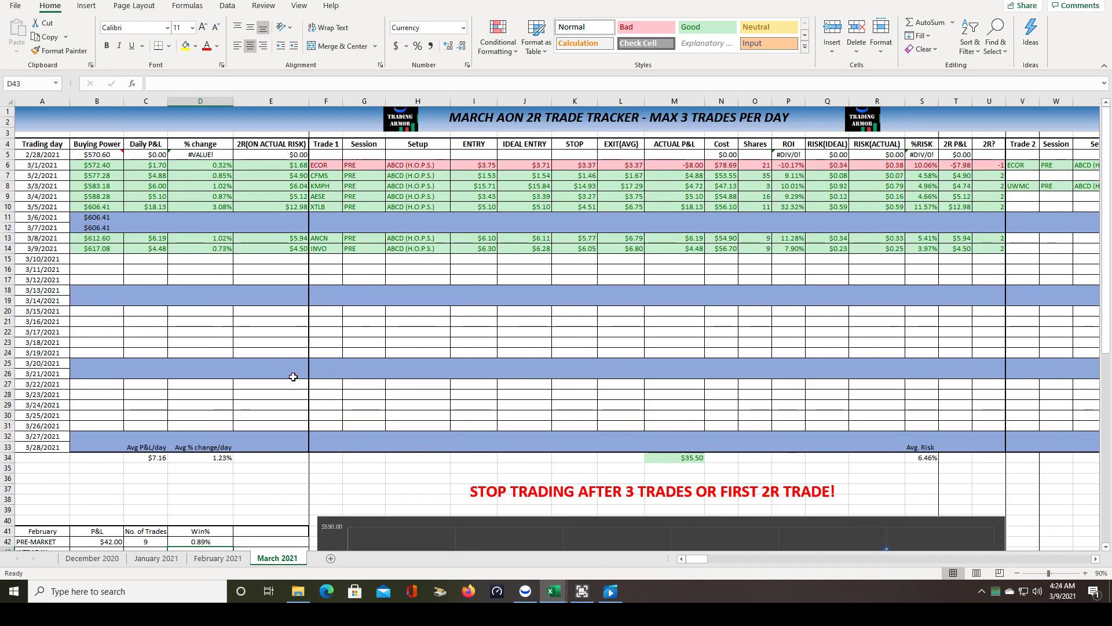
scroll(293, 376, "down", 1)
scroll(293, 375, "up", 1)
scroll(293, 376, "down", 1)
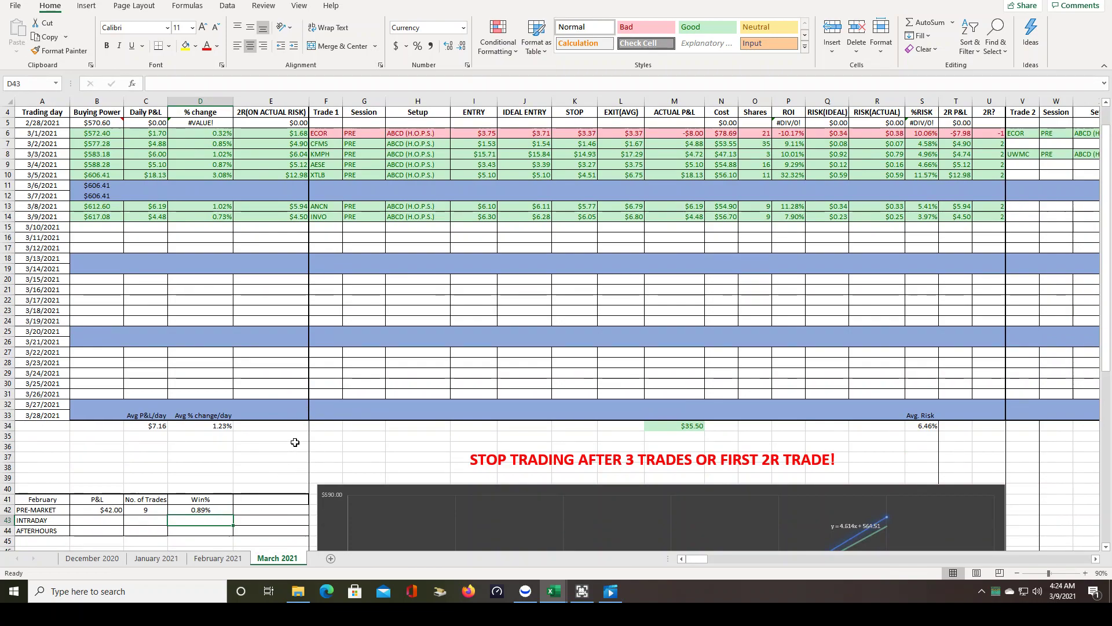
scroll(295, 442, "up", 1)
scroll(295, 442, "down", 1)
scroll(294, 442, "up", 1)
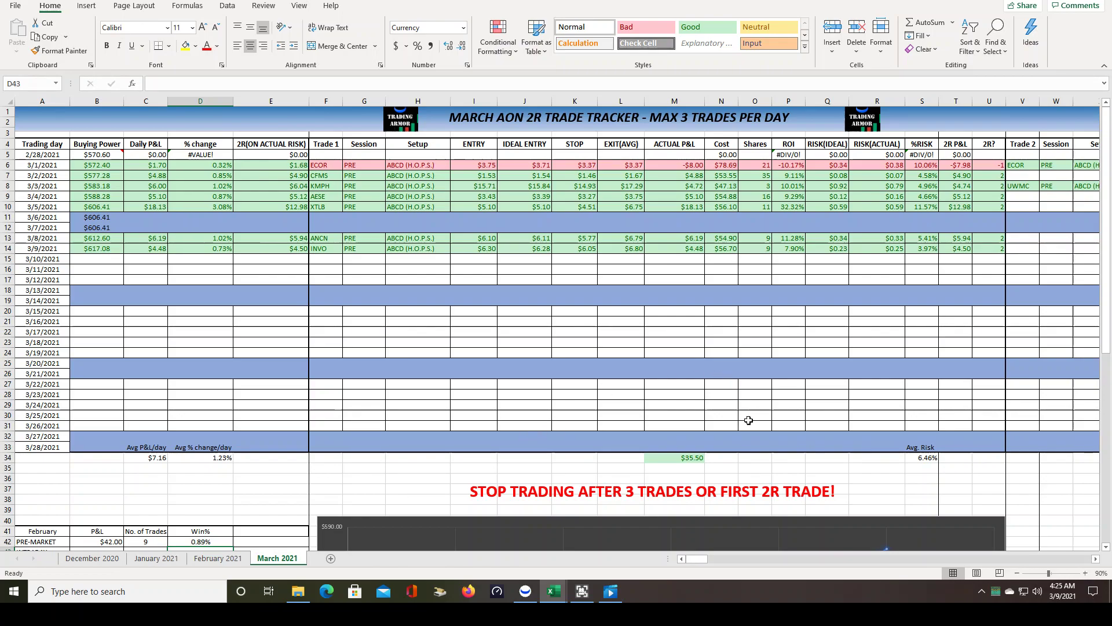
left_click_drag(697, 558, 659, 578)
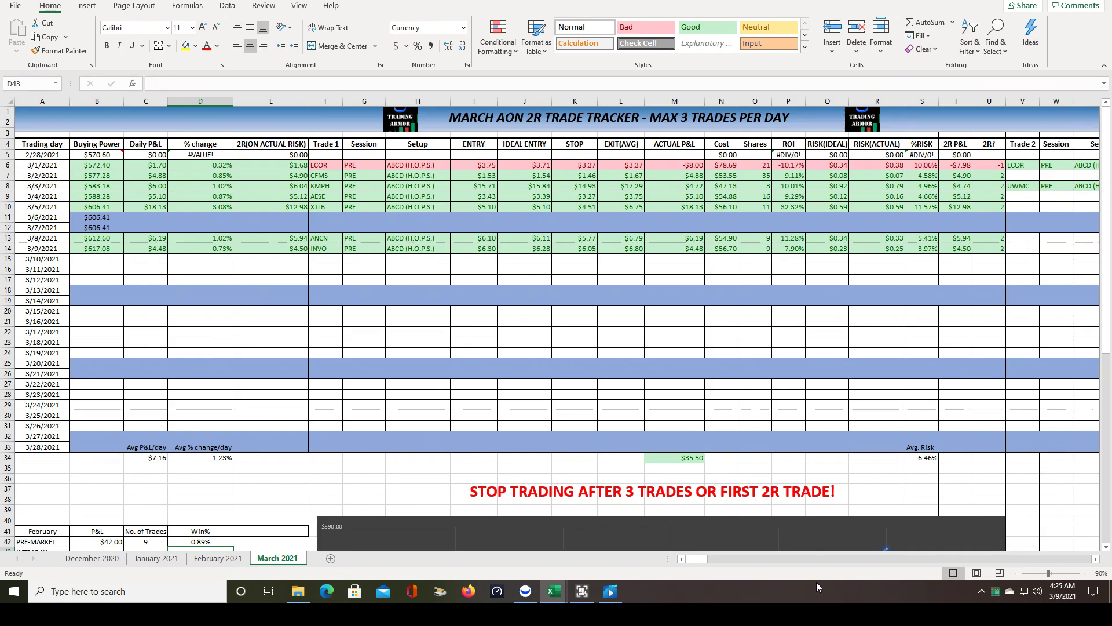
left_click_drag(699, 559, 1015, 570)
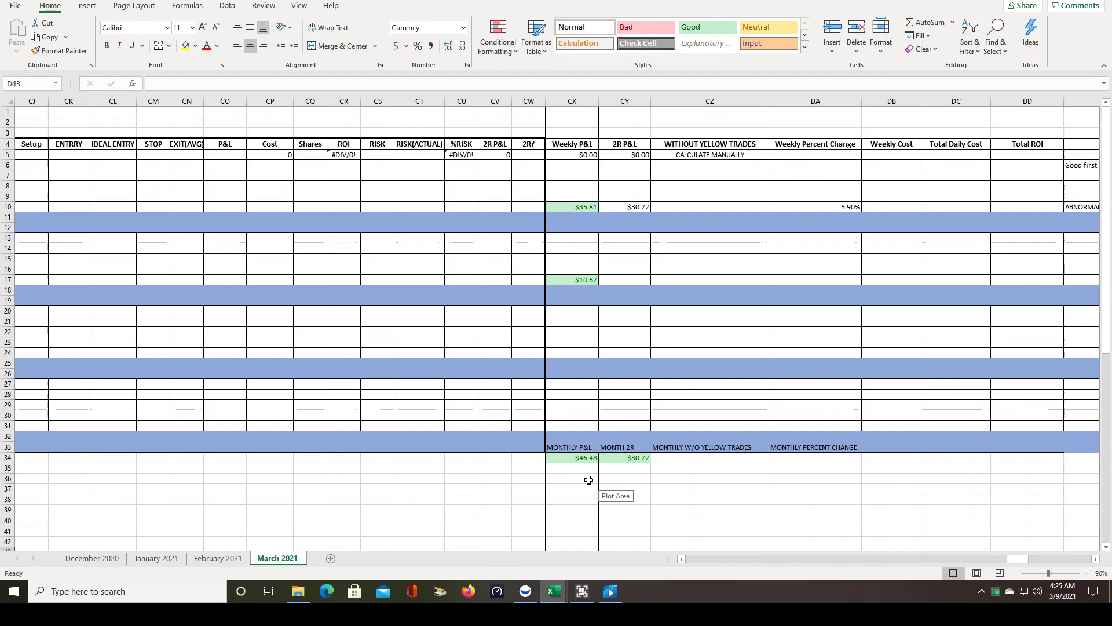
key("alt+Tab")
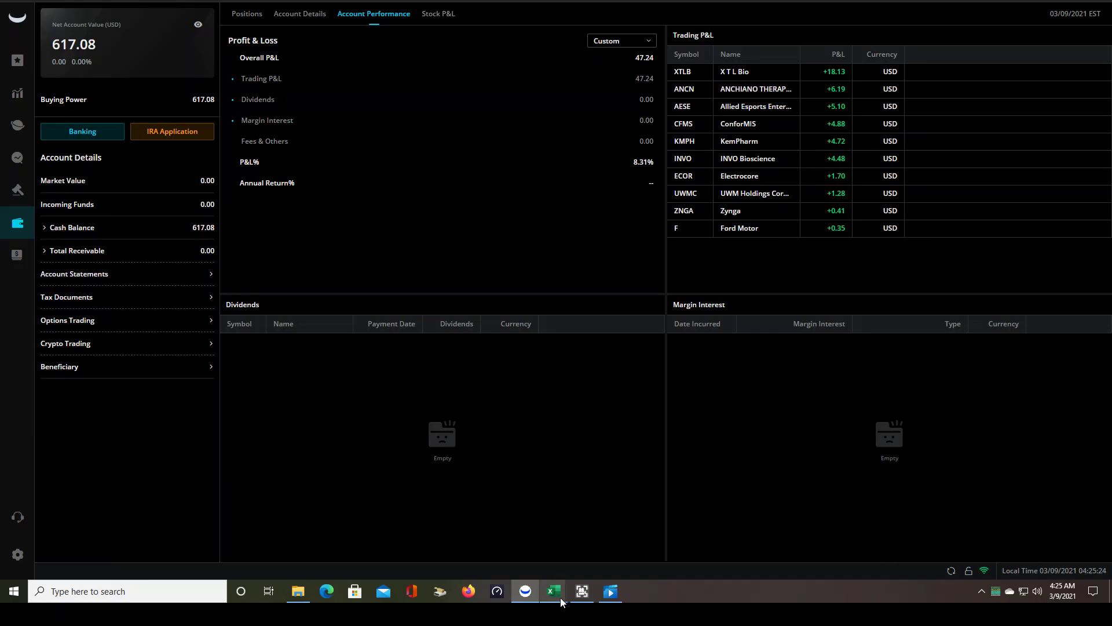
mouse_move(561, 600)
left_click(563, 500)
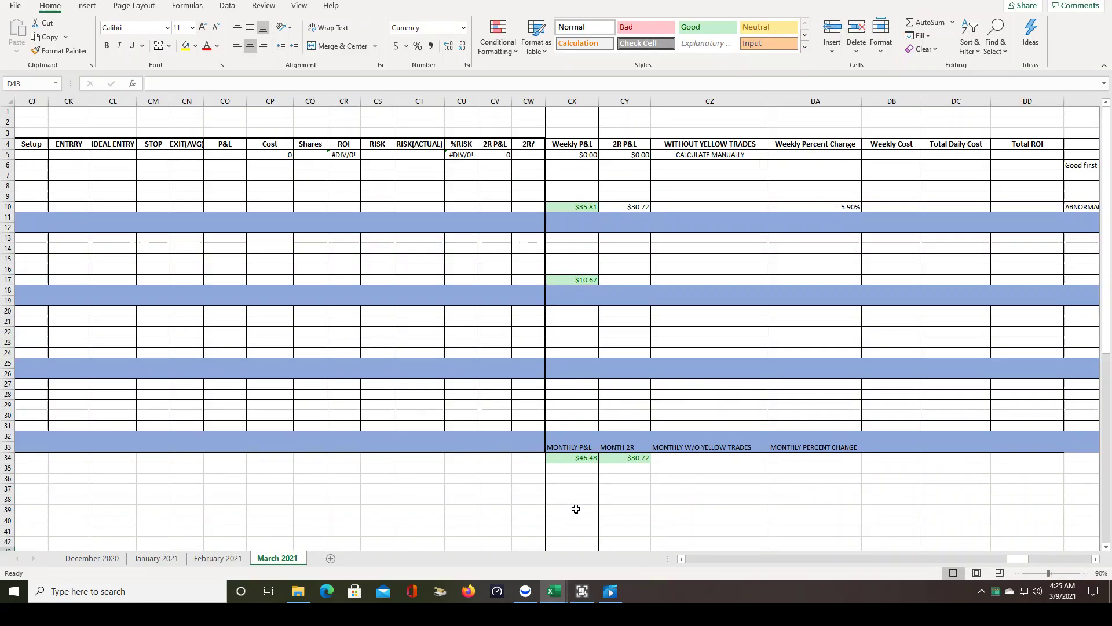
scroll(810, 562, "left", 3)
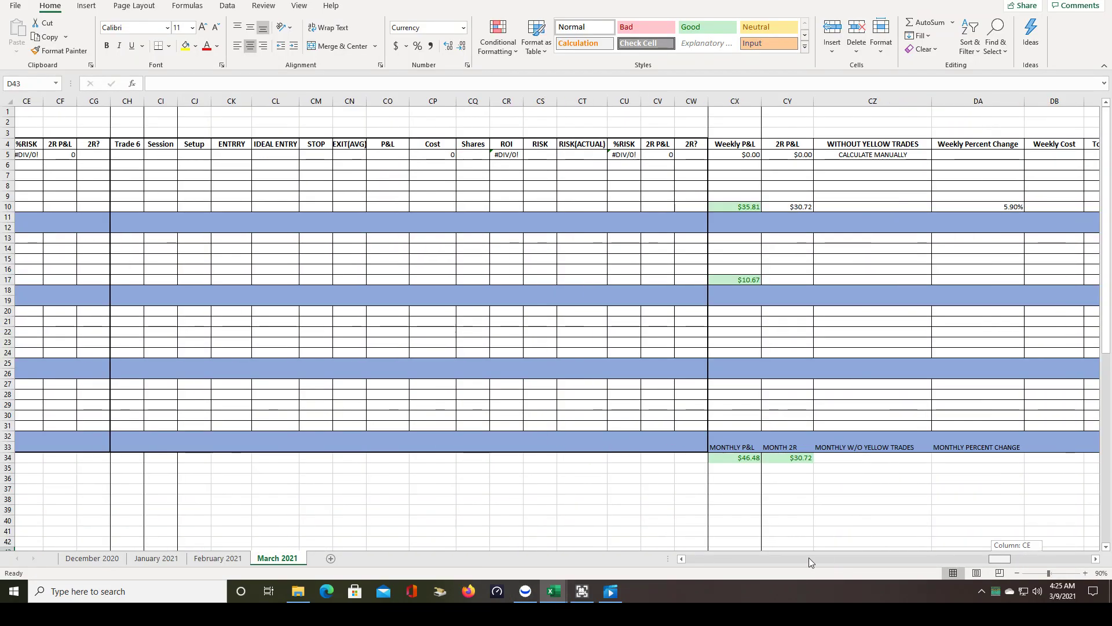
left_click_drag(810, 562, 544, 552)
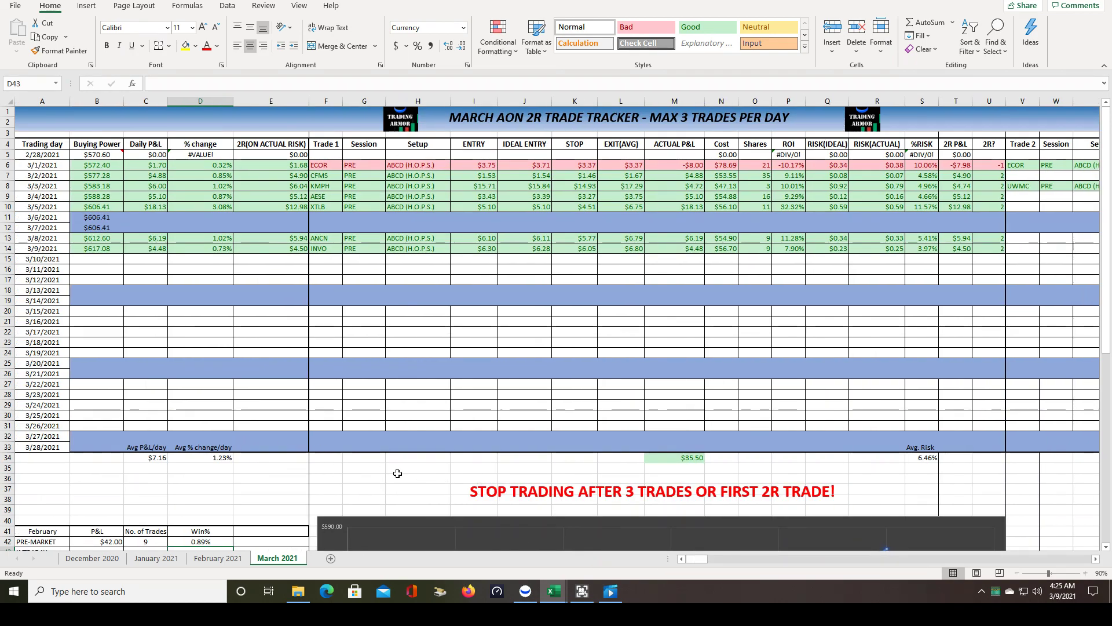